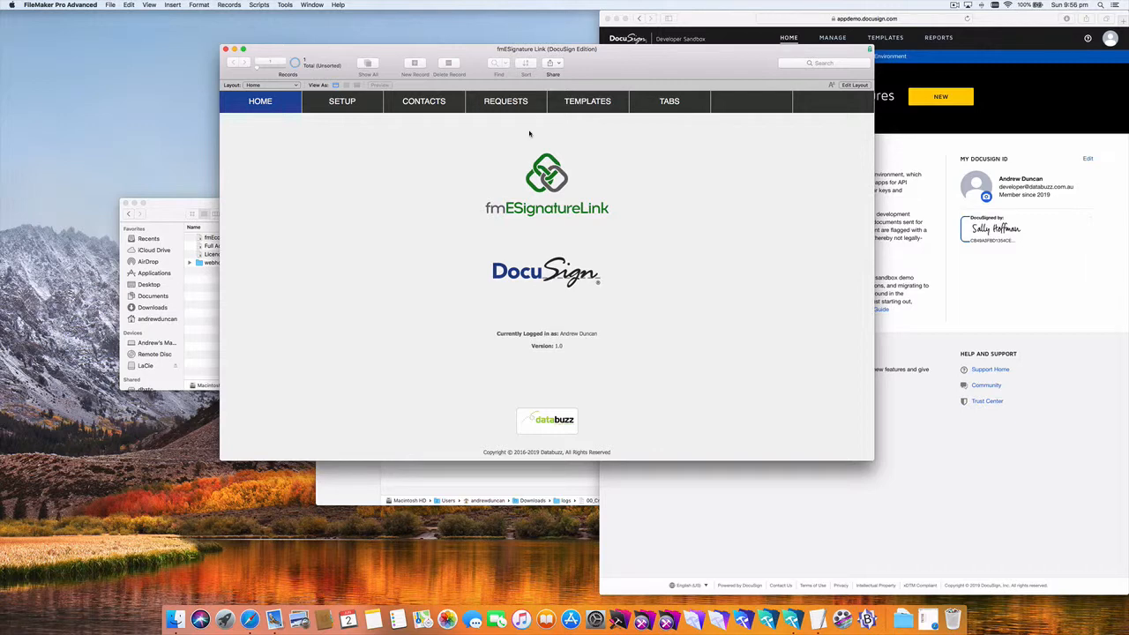
Switch to Finder and expand the webhooks folder to inspect its contents, selecting webhookSignedEnvelope.php
click(175, 208)
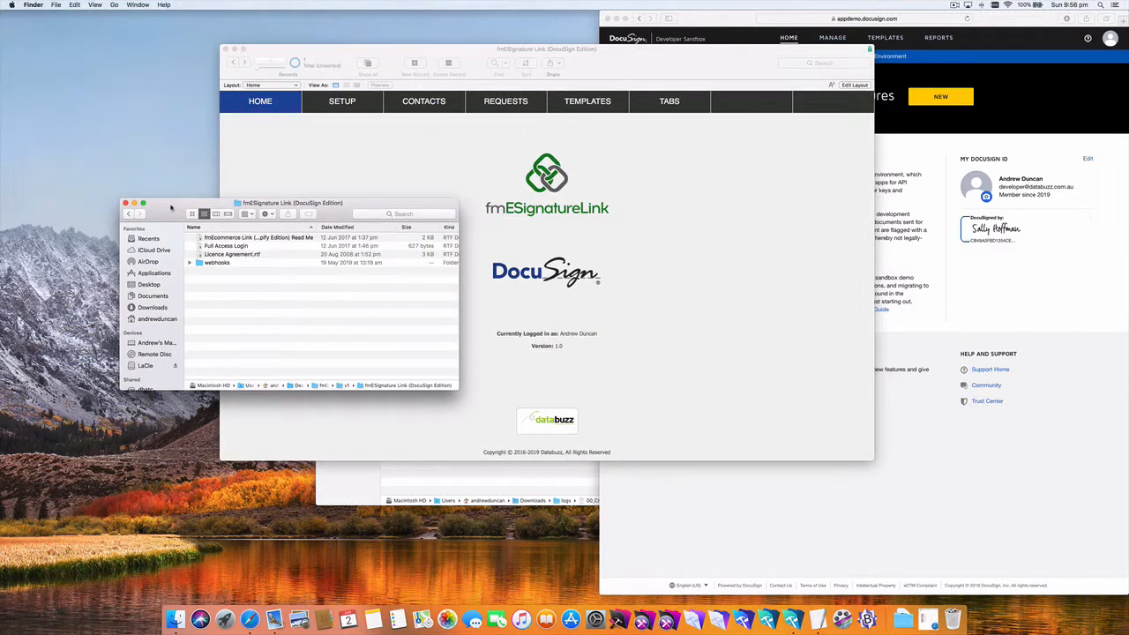
click(190, 263)
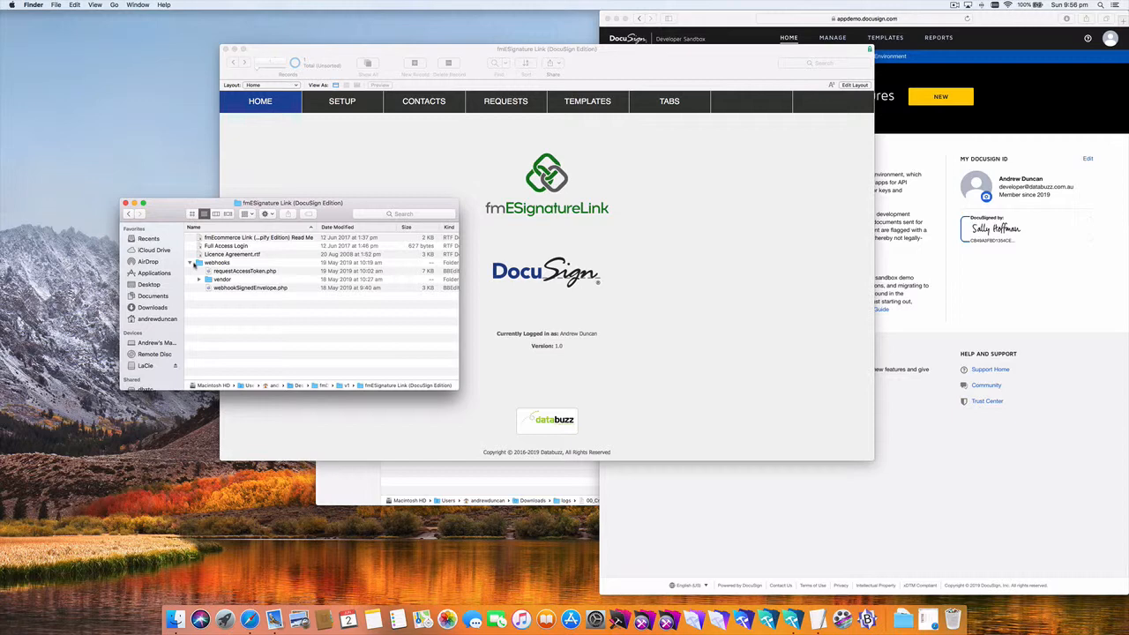
click(191, 264)
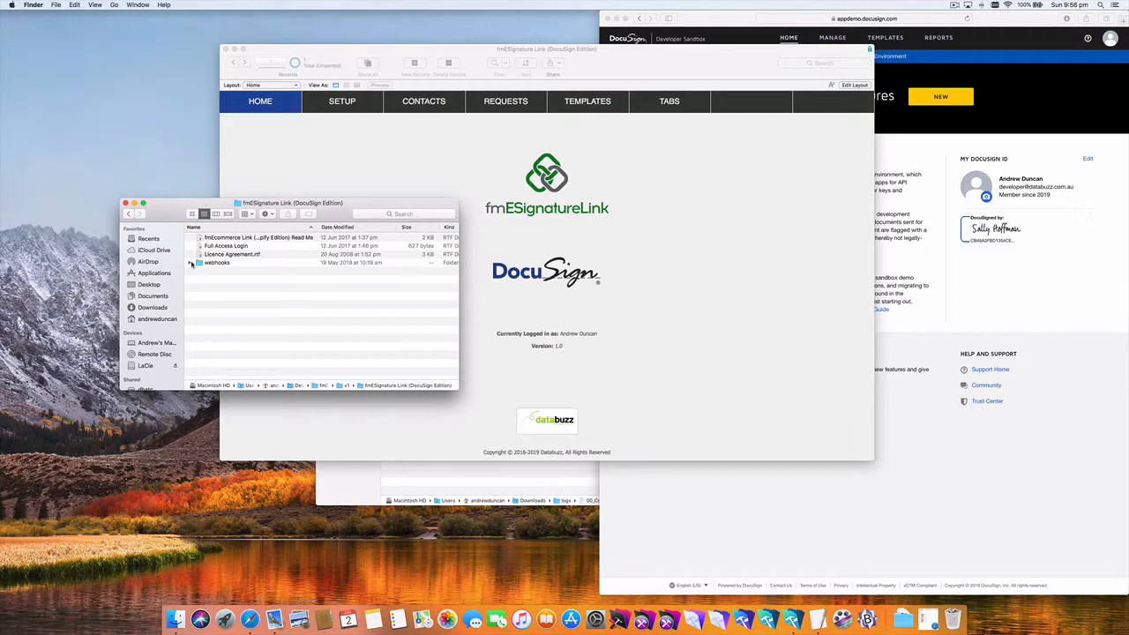
click(193, 264)
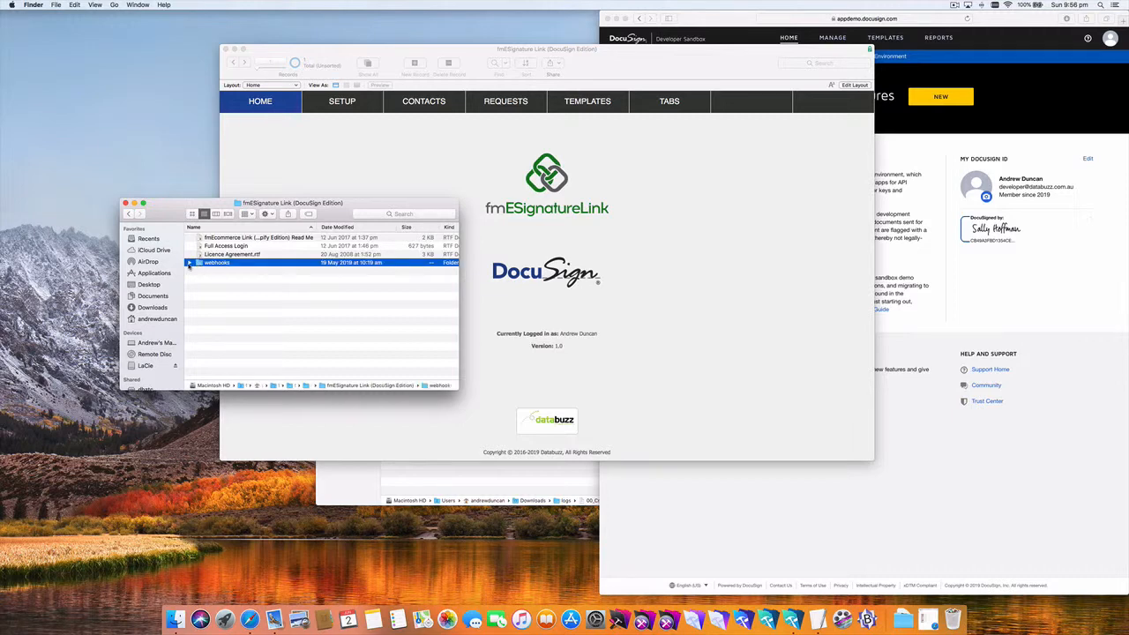
click(189, 263)
click(241, 288)
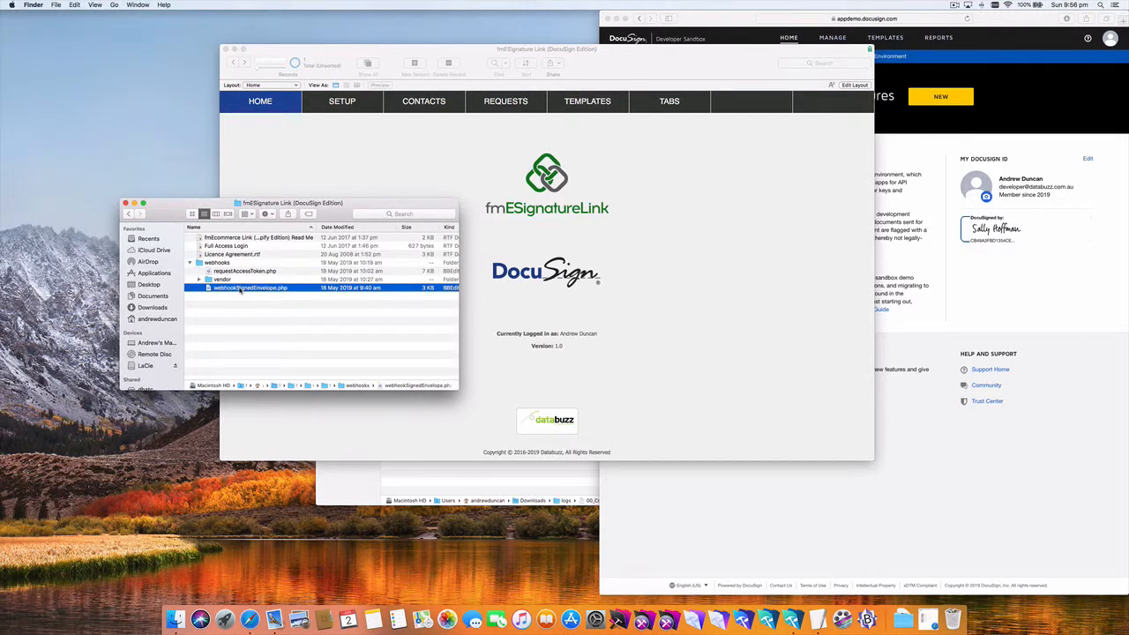
Switch to FileMaker Pro Advanced, open Setup and examine the URL to Webhooks Folder fields of the sandbox and production preferences
click(397, 166)
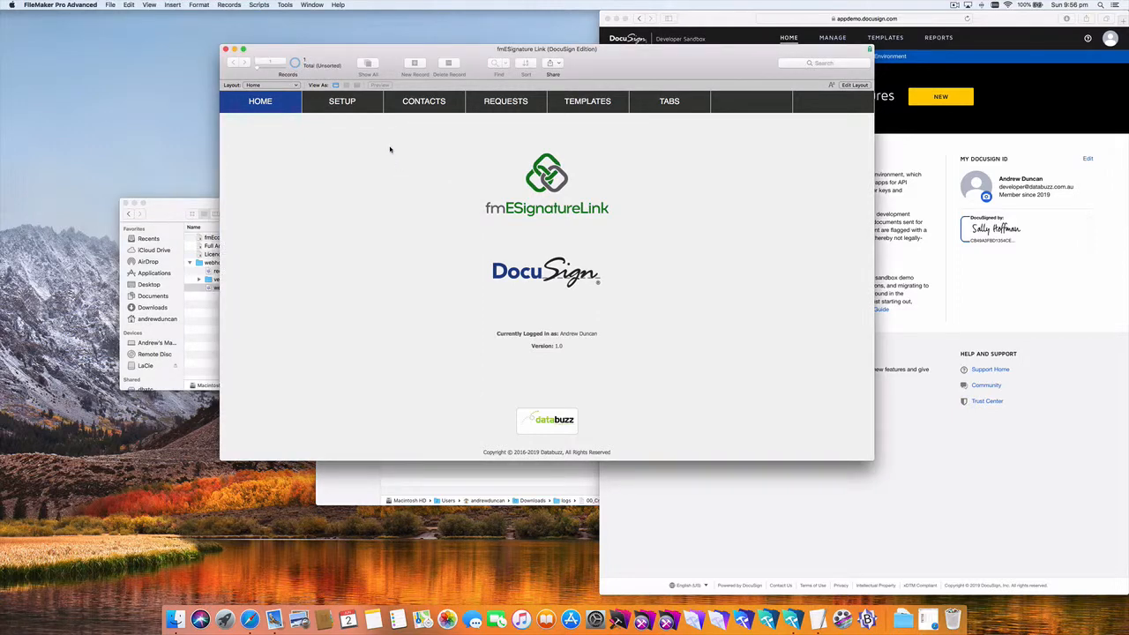
click(360, 107)
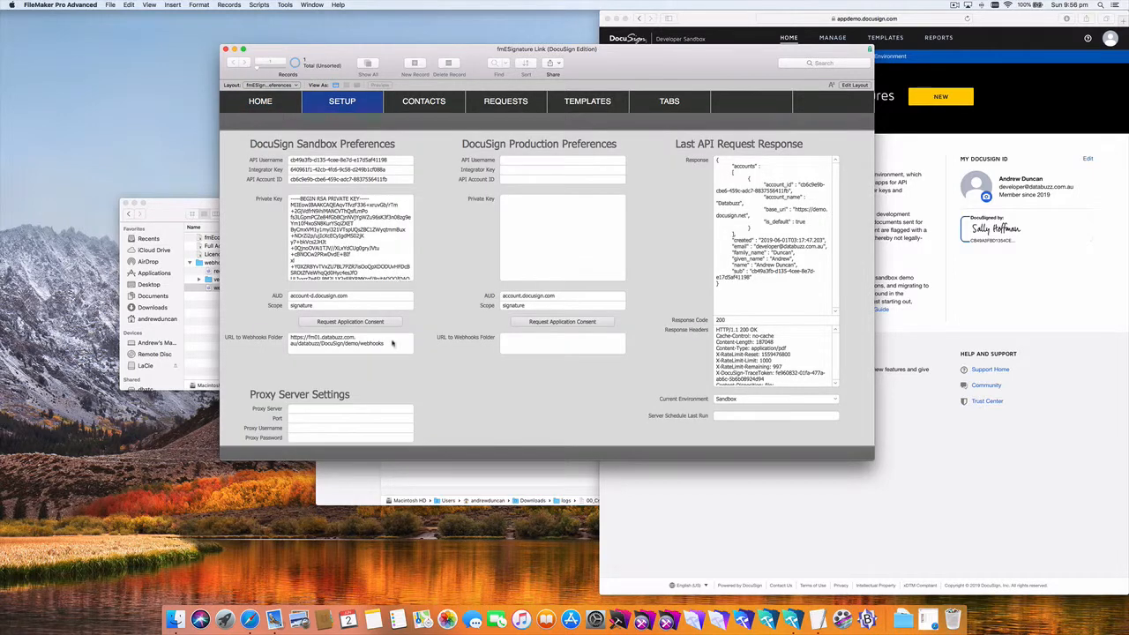
click(392, 344)
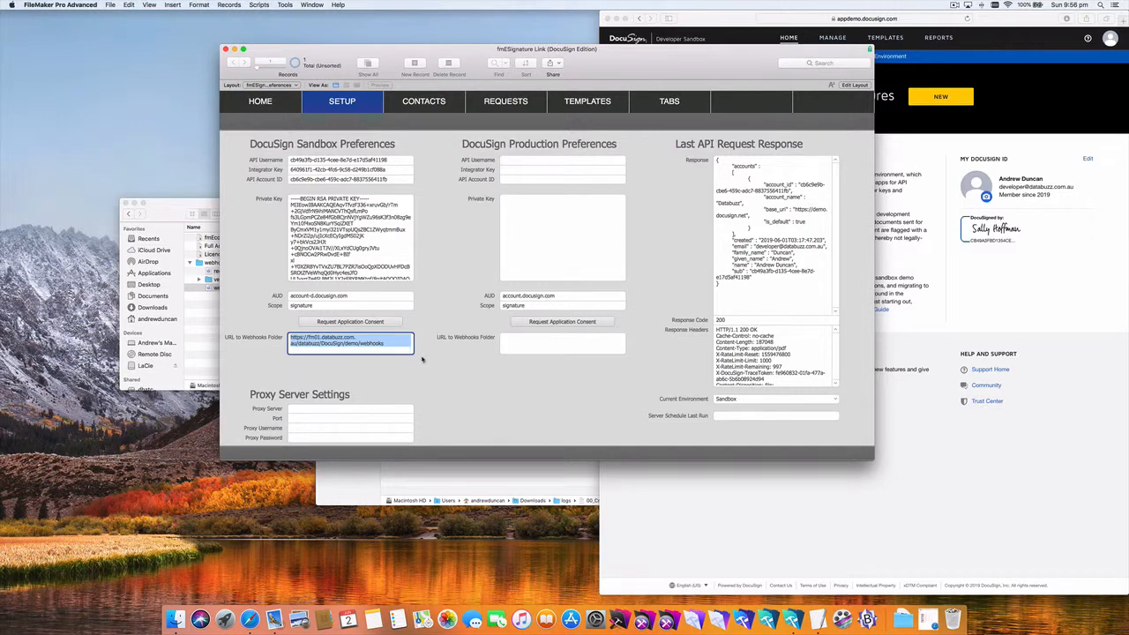
click(420, 358)
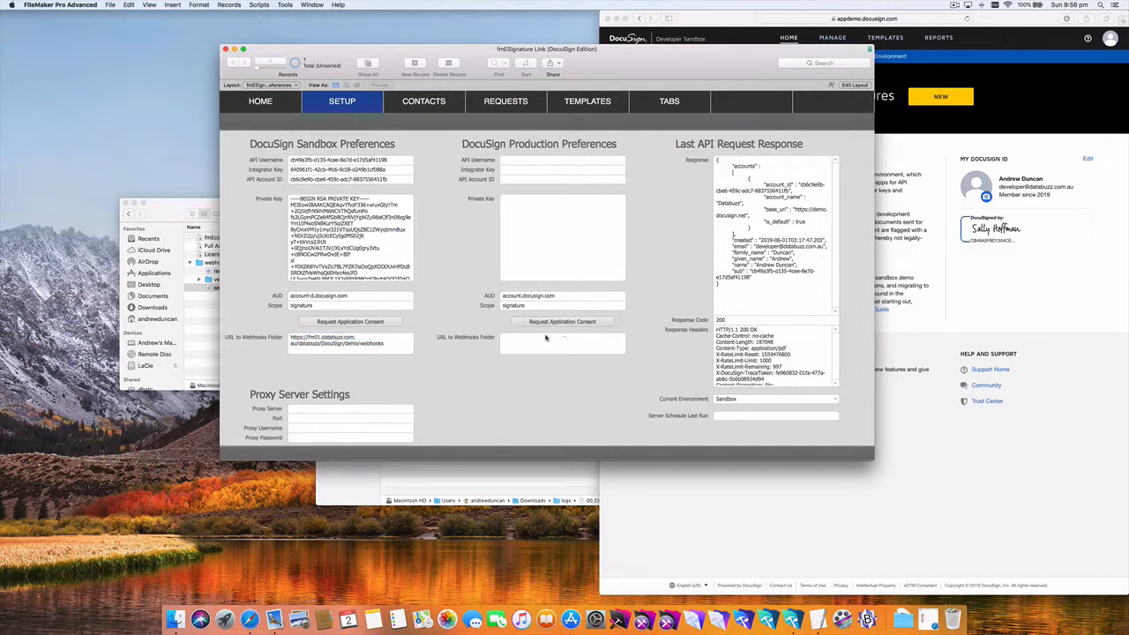
click(547, 339)
click(470, 323)
click(344, 343)
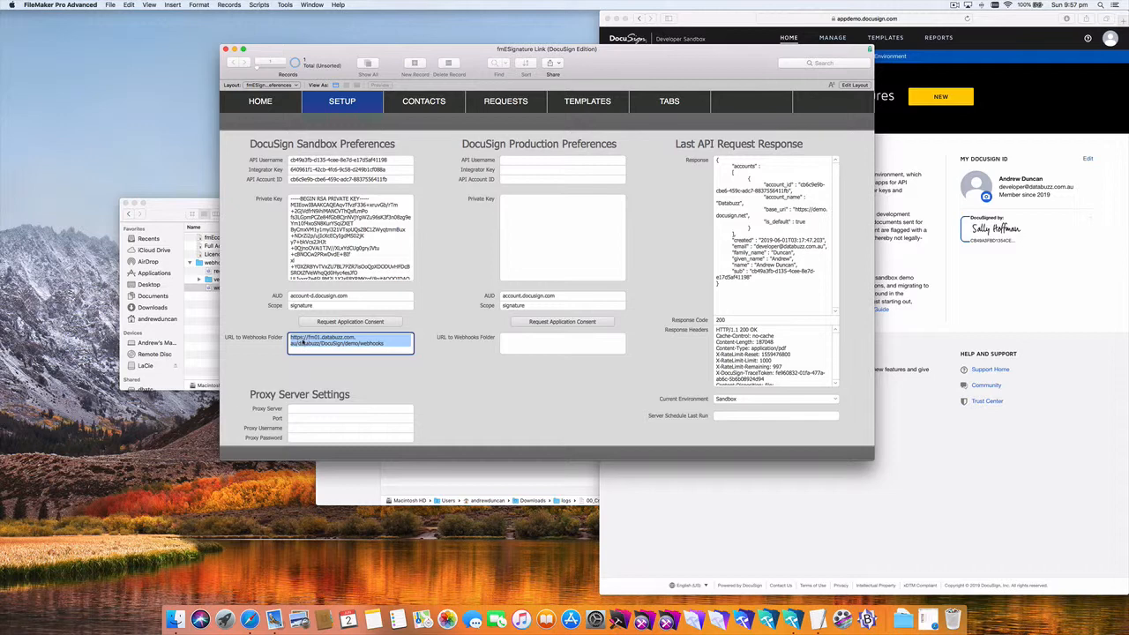
click(438, 310)
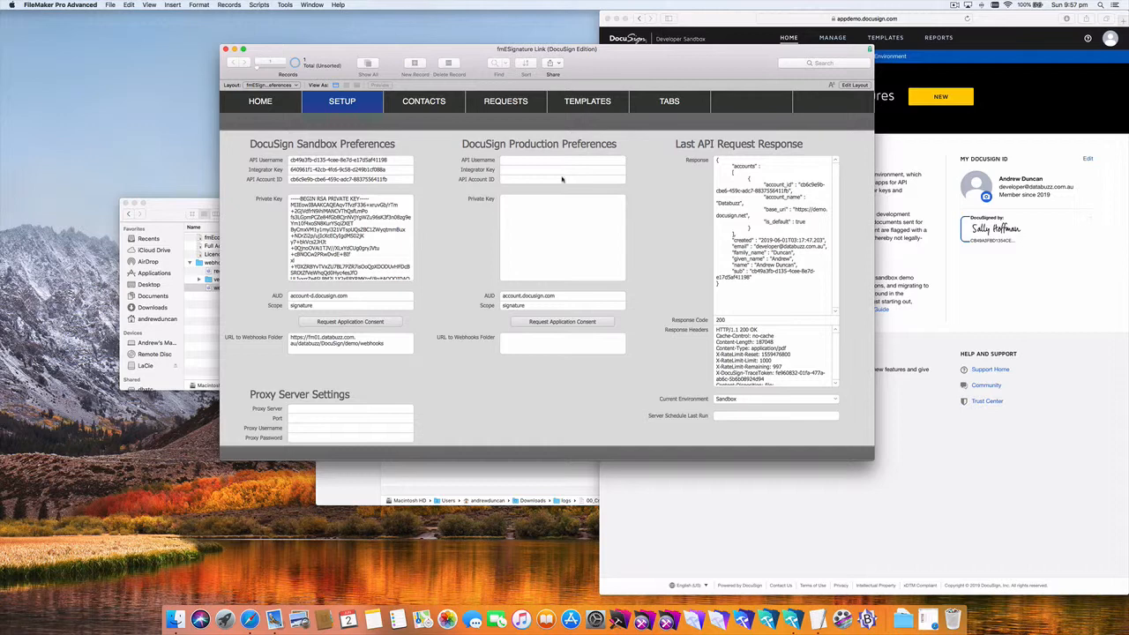
Open the details of the Customer Agreement Standard template and examine its Completed Event Webhook URL
click(595, 105)
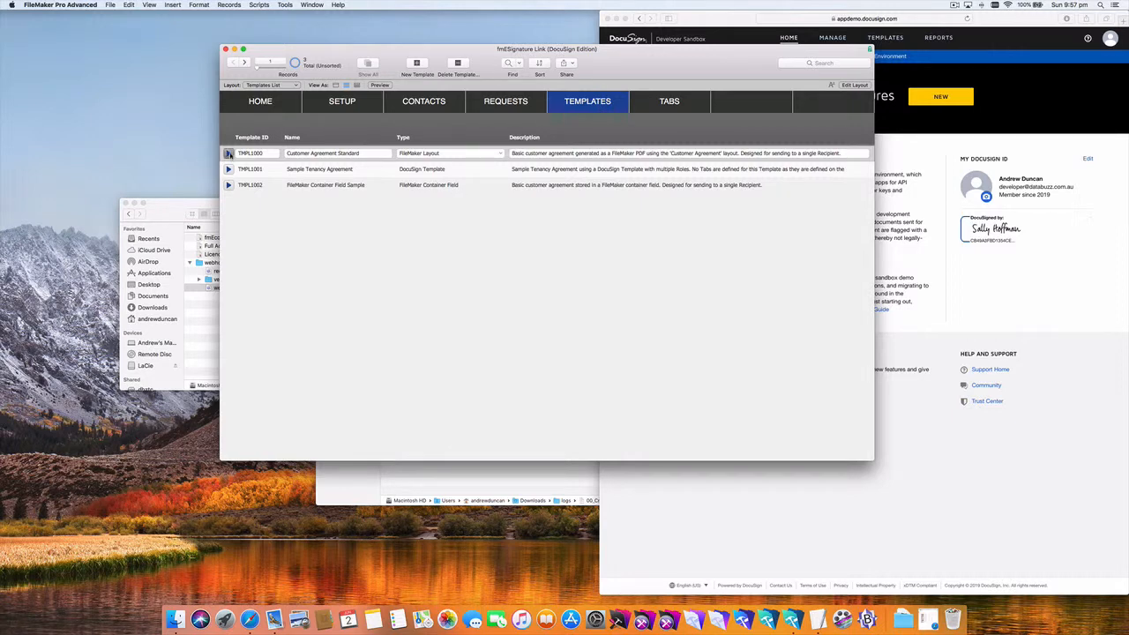
click(230, 153)
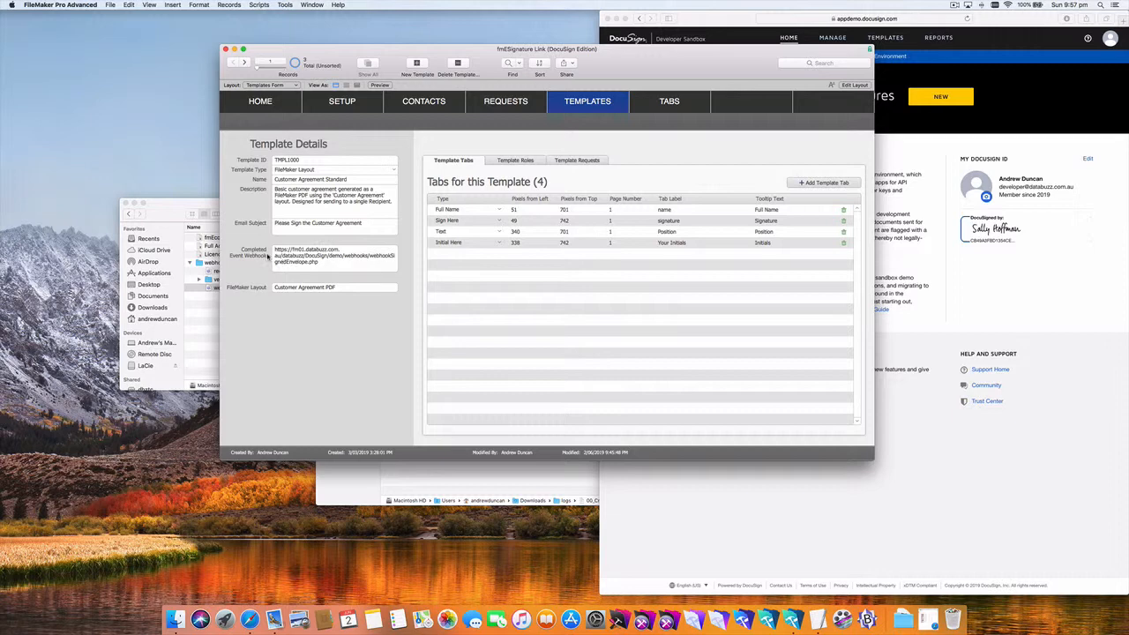
mouse_move(305, 262)
click(380, 263)
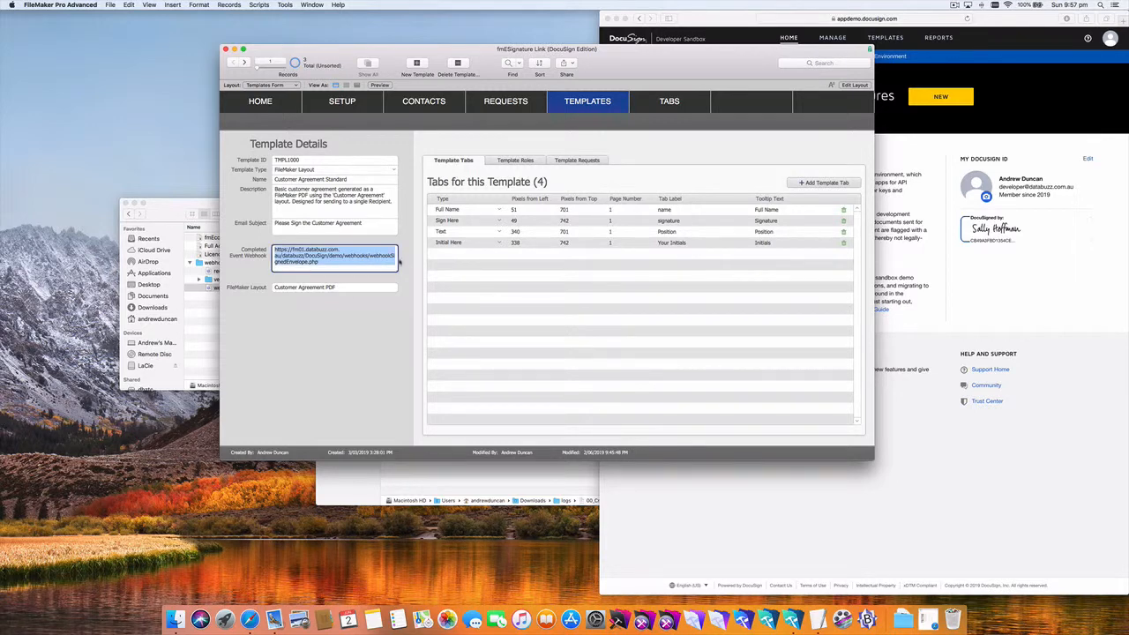
click(408, 255)
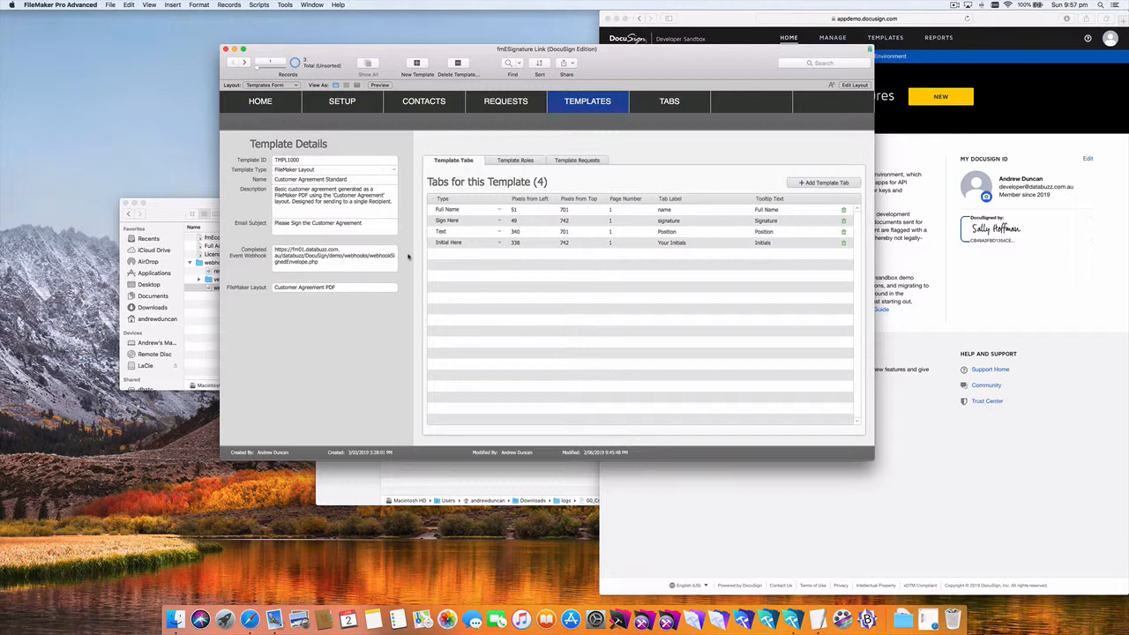
Create a new request from the Customer Agreement Standard template and add the signer's contact as its recipient by searching for the name
click(582, 161)
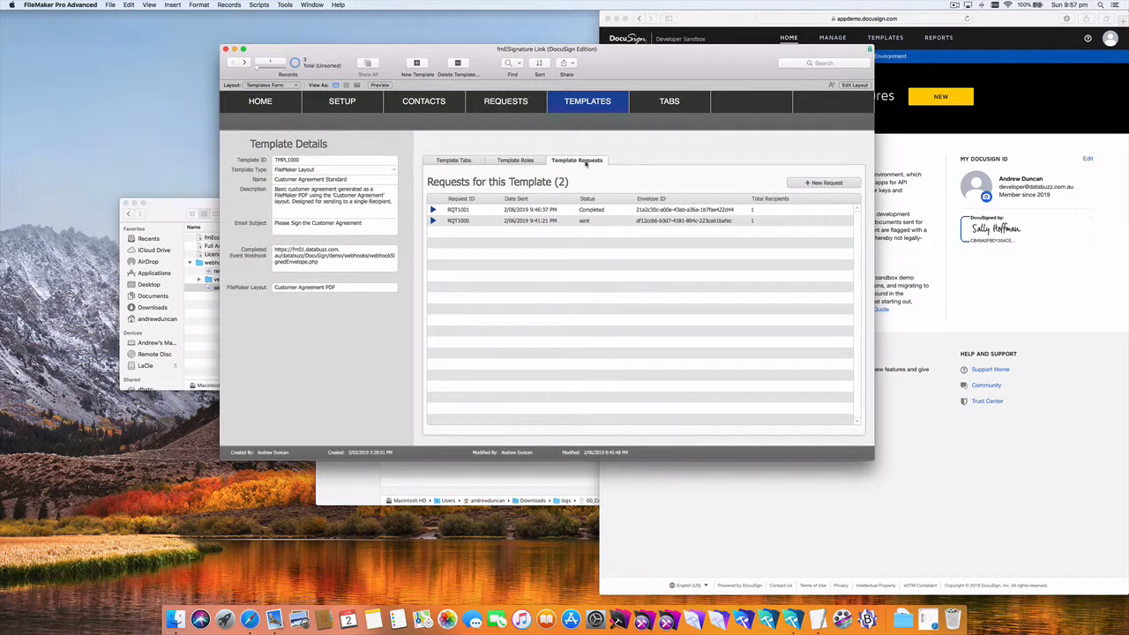
click(808, 183)
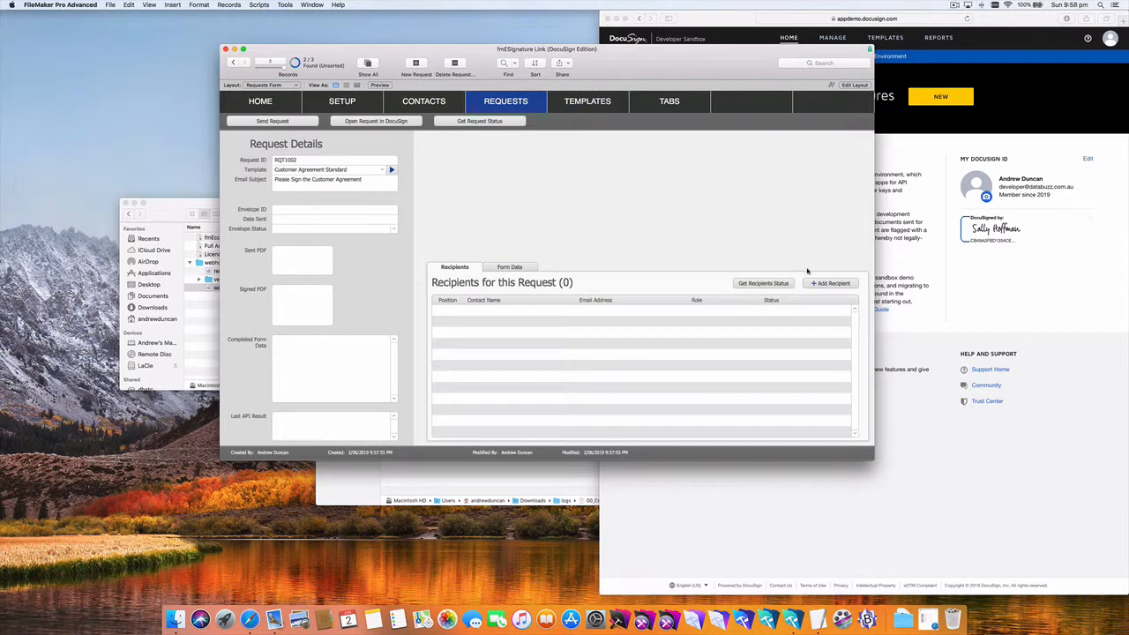
click(829, 283)
text(sall)
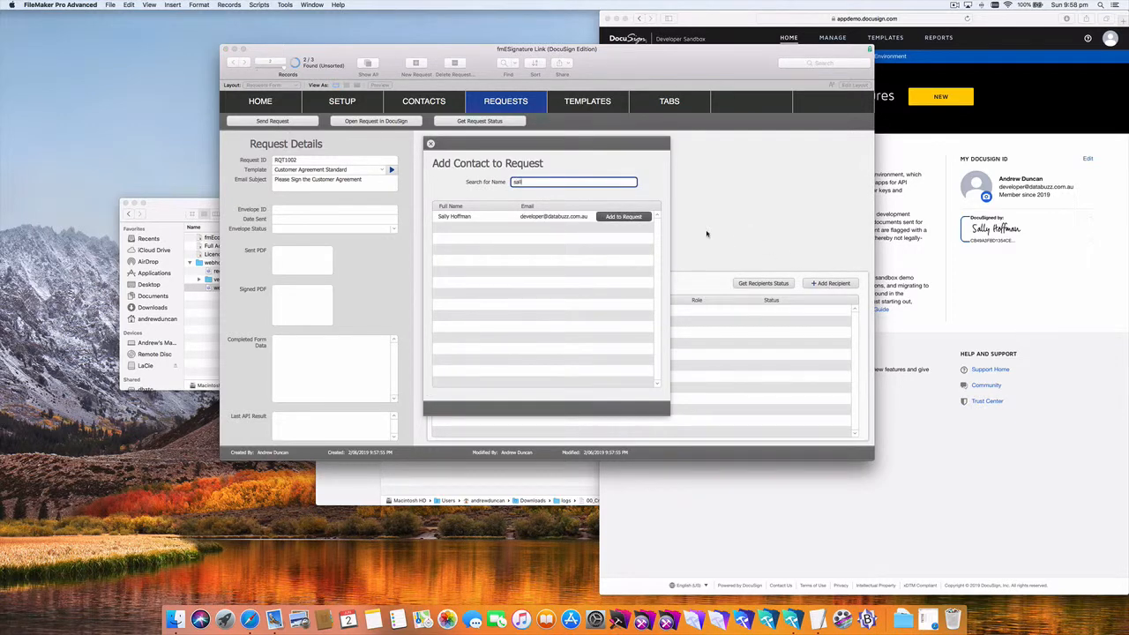
click(639, 218)
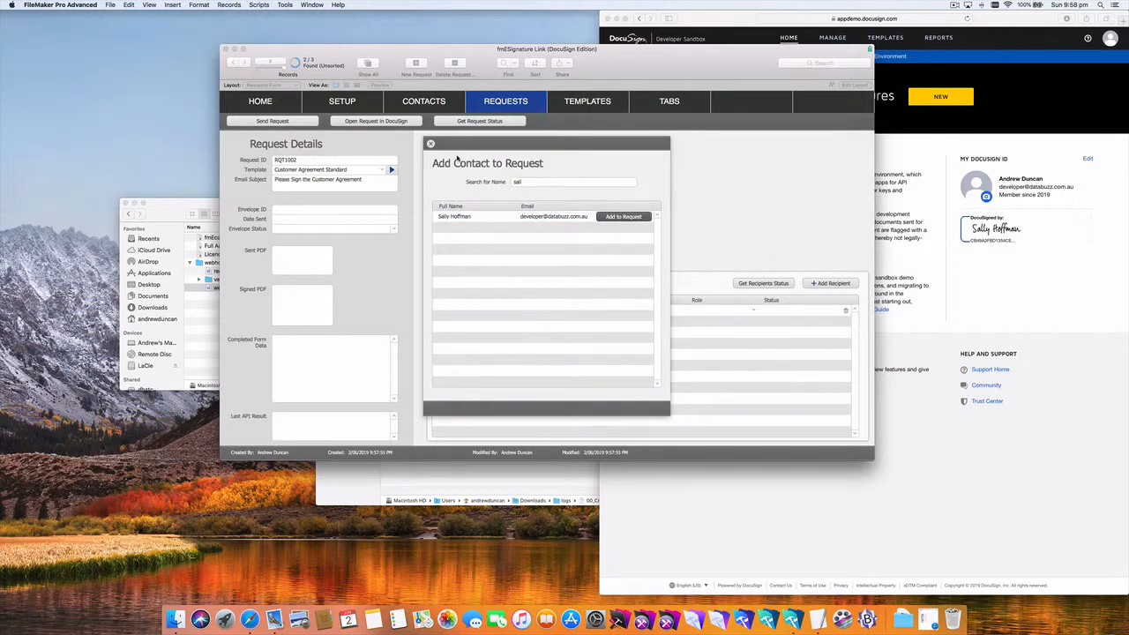
click(431, 145)
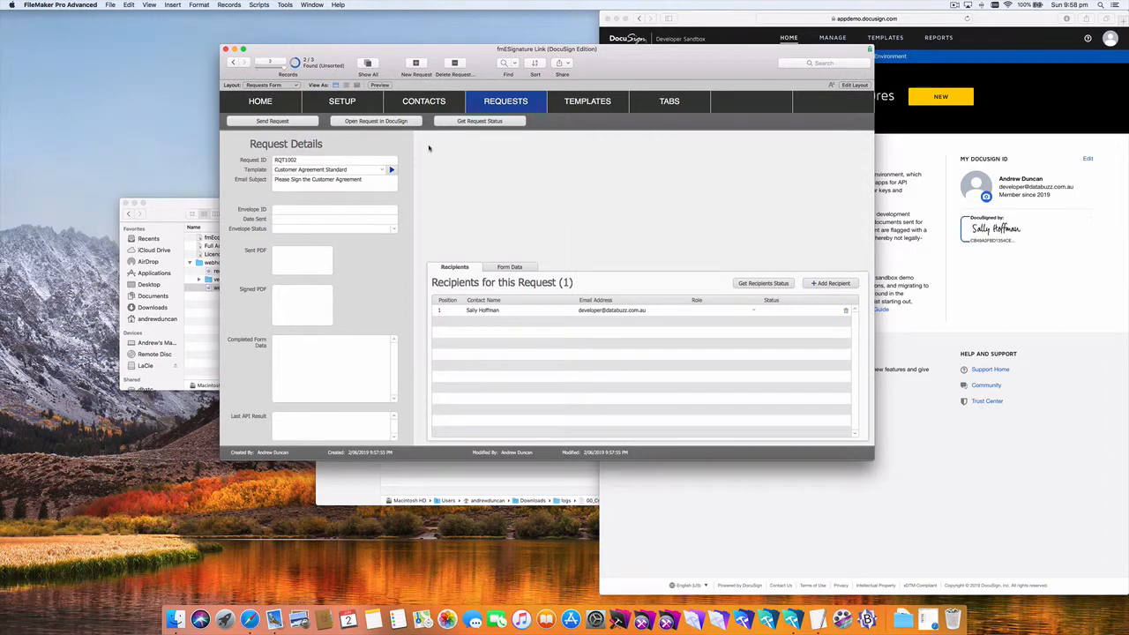
Send the new customer agreement request to its recipient and acknowledge the message
click(316, 122)
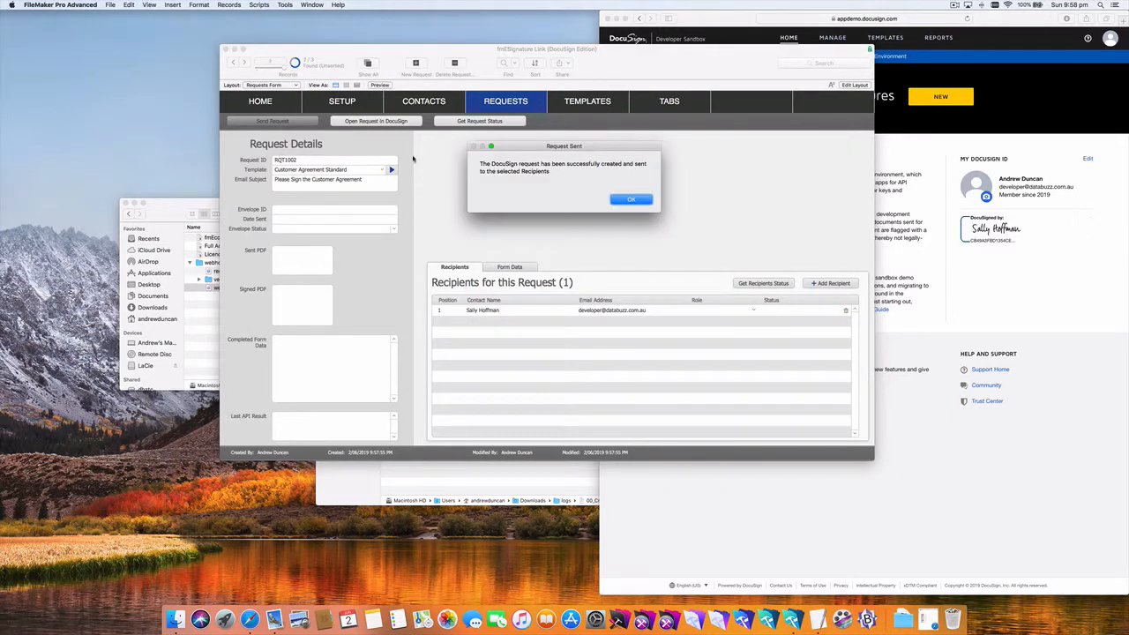
click(613, 200)
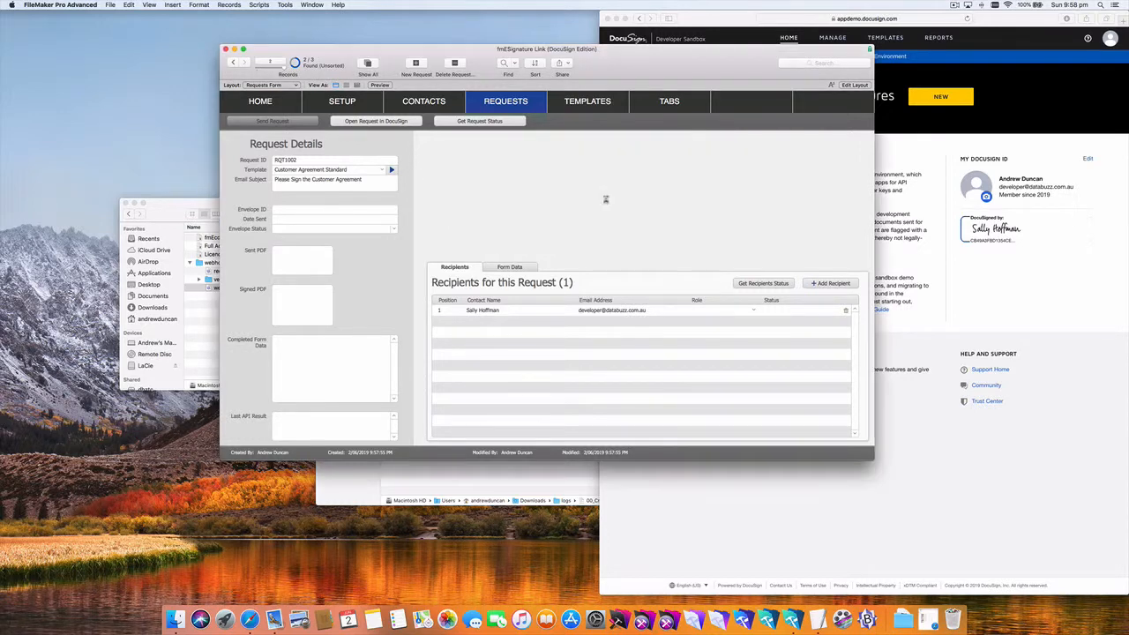
Switch to Mail, open the "Please Sign the Customer Agreement" email's document for review in Safari, and bring the FileMaker request window alongside it
click(274, 620)
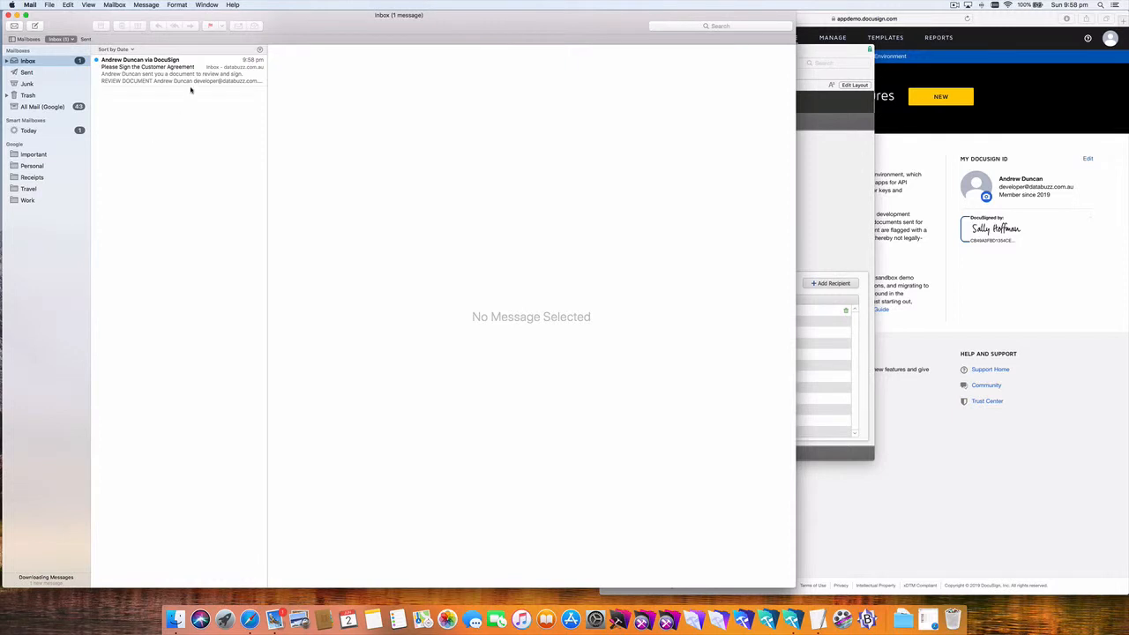
click(190, 78)
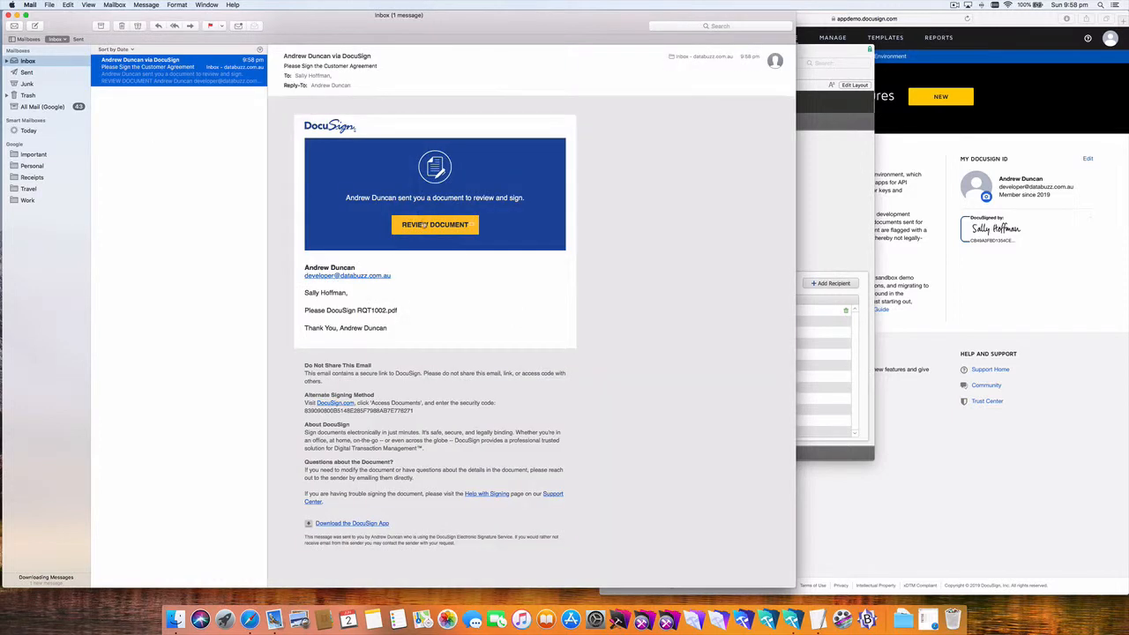
click(436, 225)
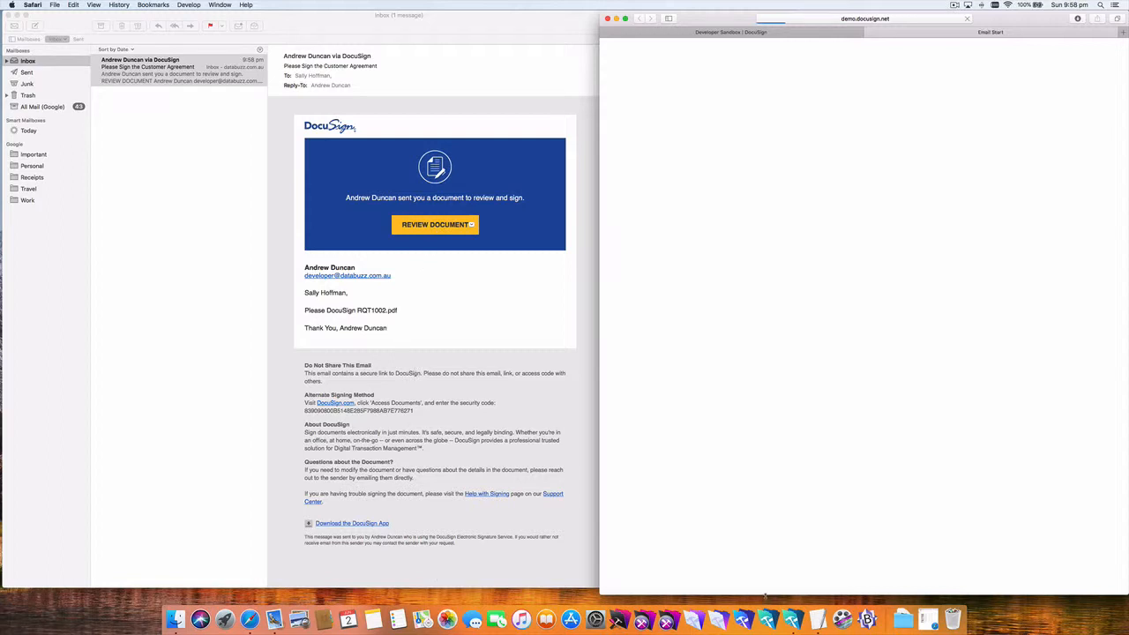
click(792, 619)
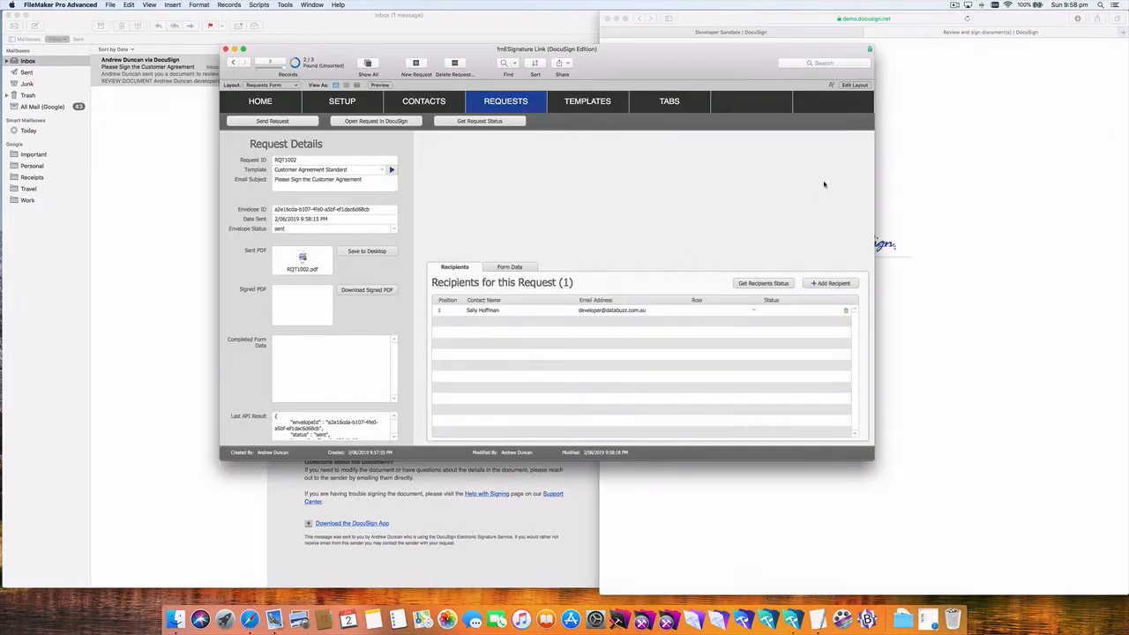
click(949, 136)
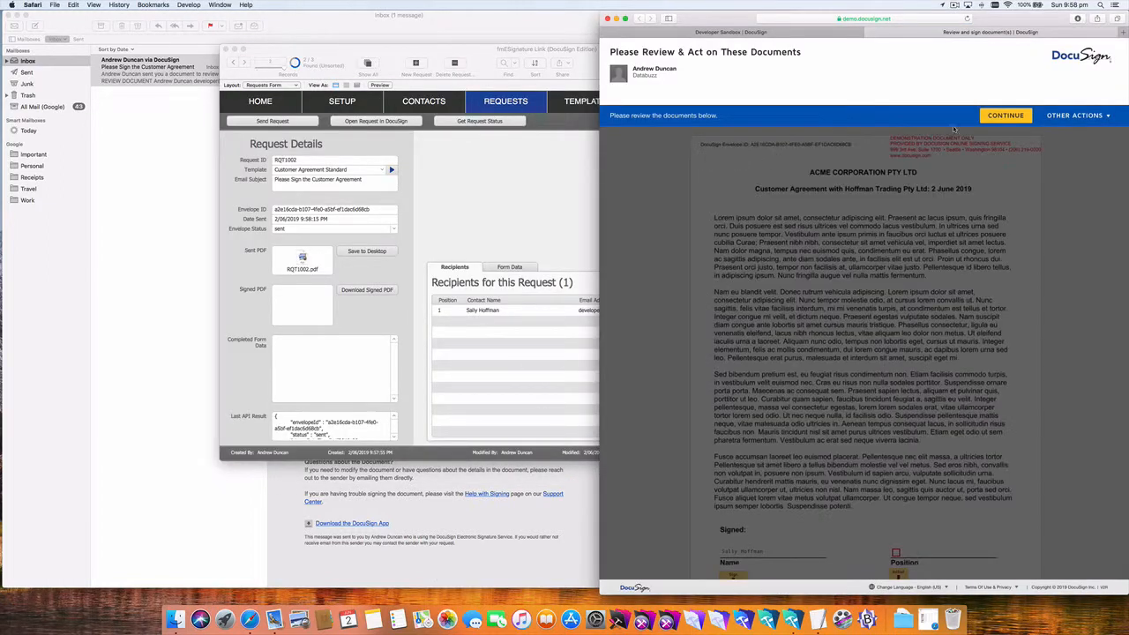
Sign and initial the customer agreement in DocuSign, enter "Director" as the position and finish the signing
click(1005, 117)
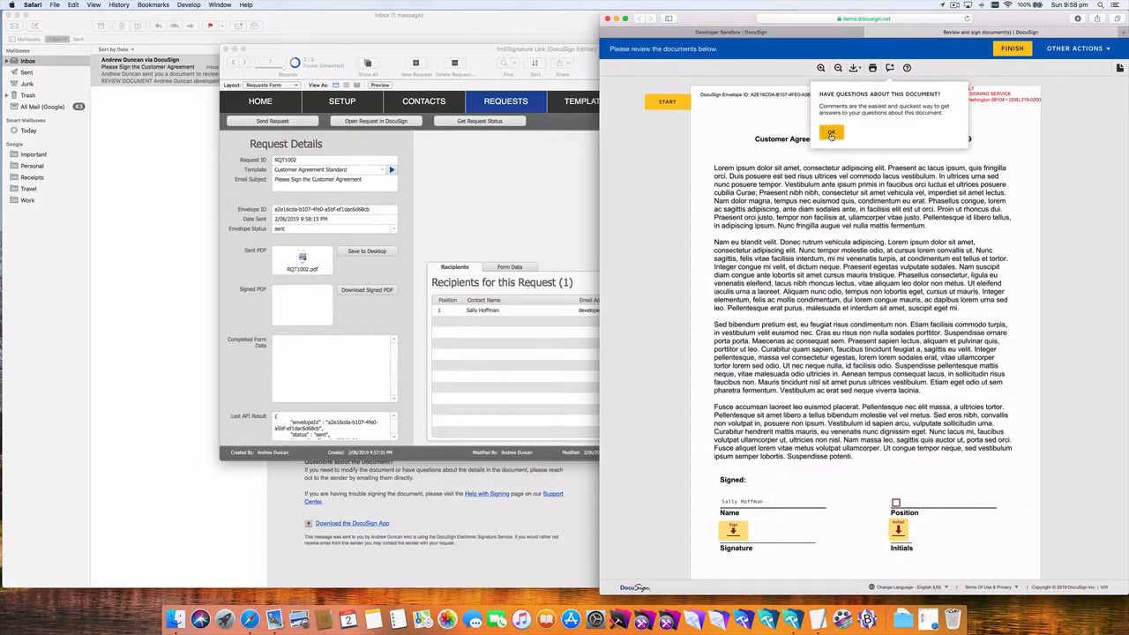
click(831, 133)
click(736, 531)
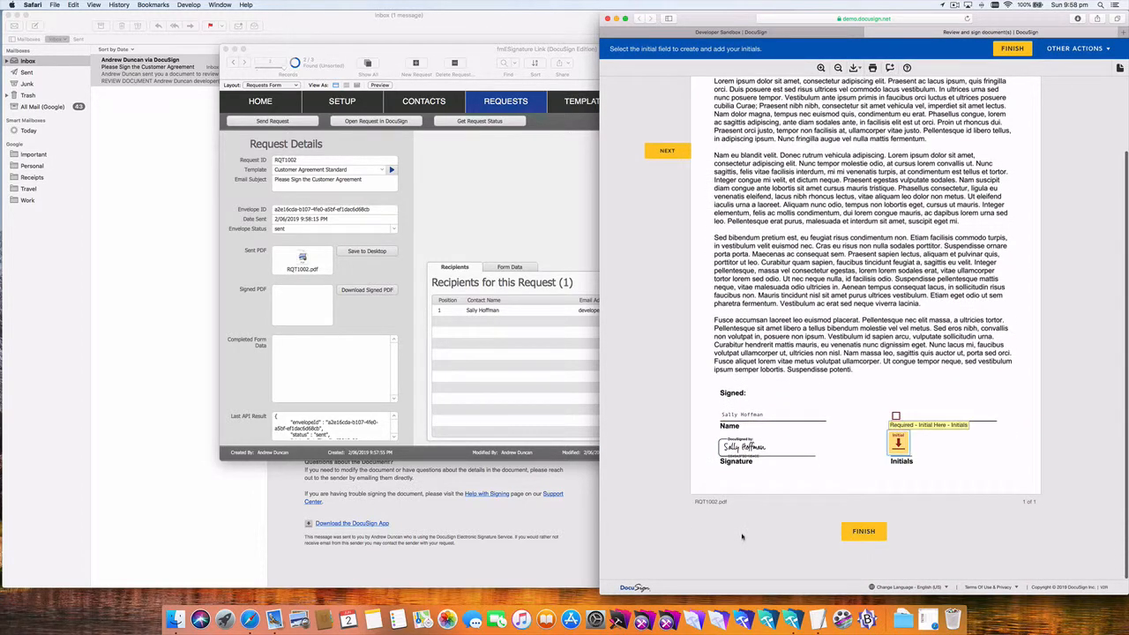
click(898, 444)
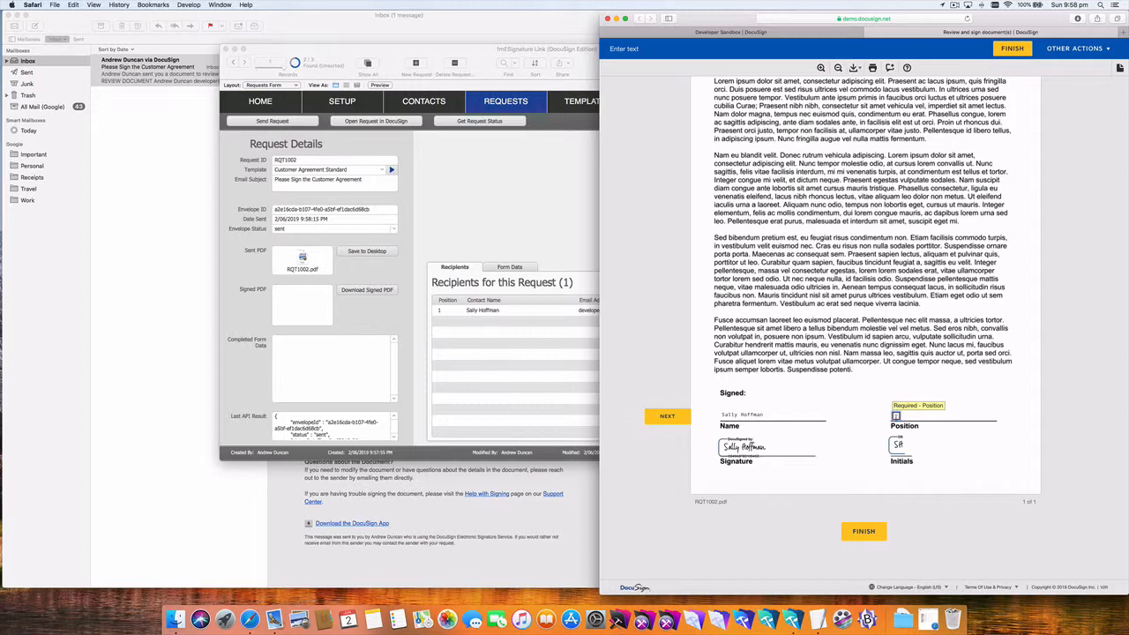
text(Director)
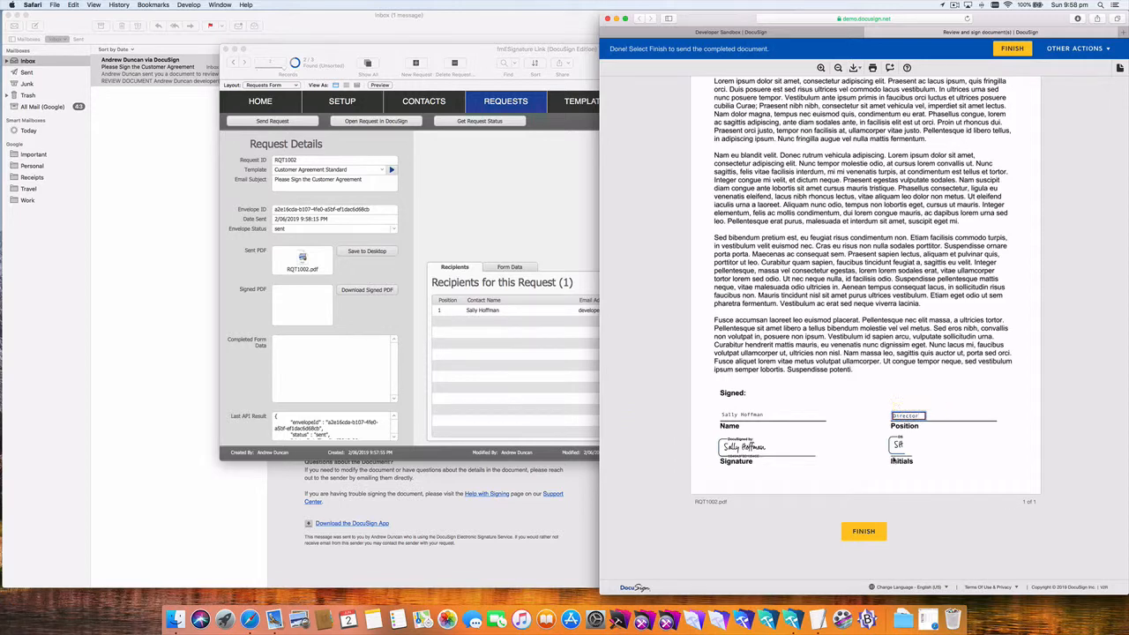
click(864, 531)
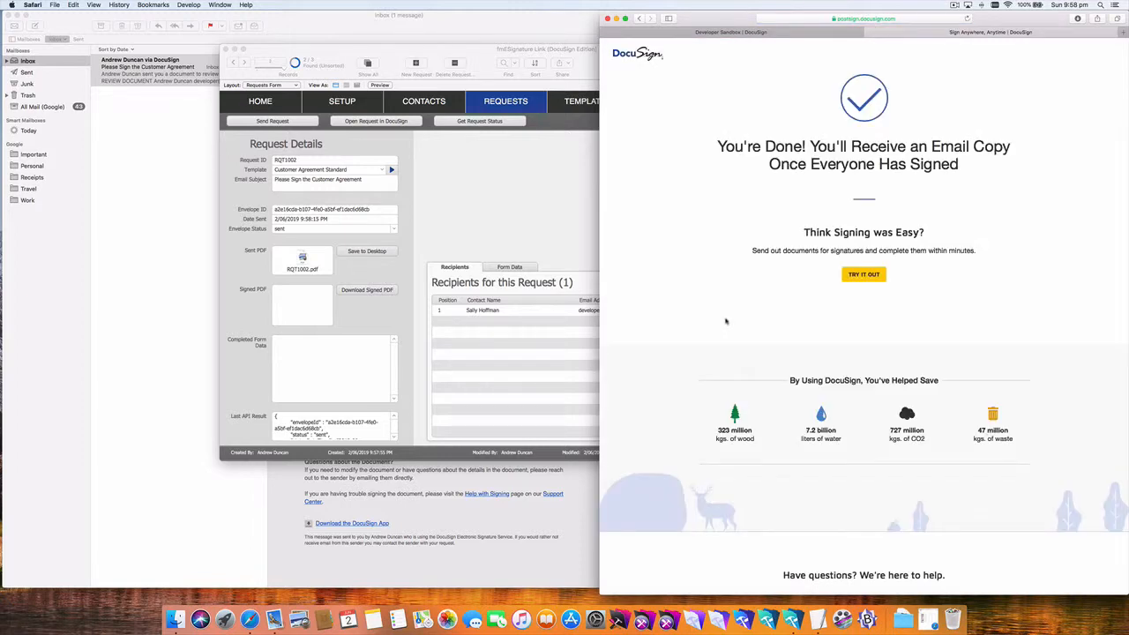
Return to the request in FileMaker, preview the signed PDF in an enlarged window down to its signature block, and close the preview
click(523, 201)
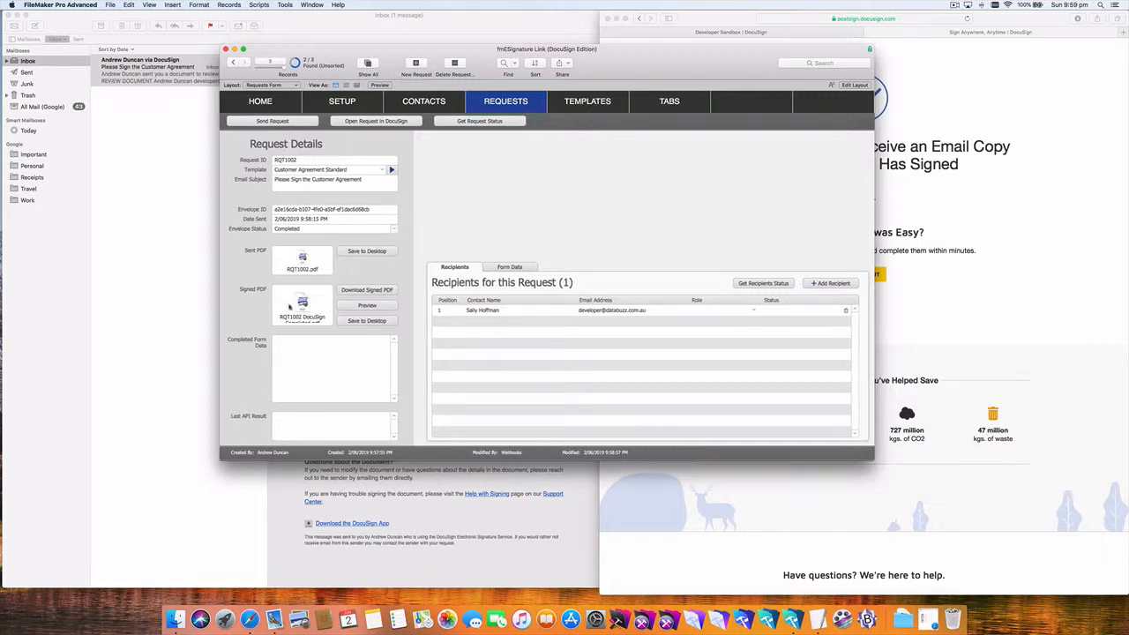
click(360, 307)
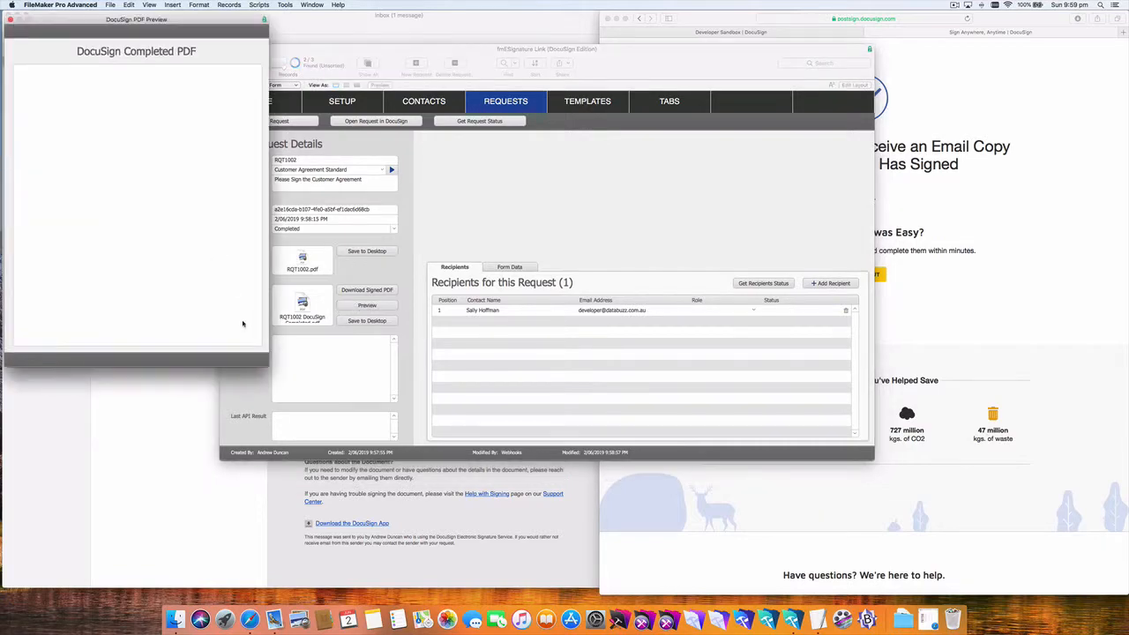
drag(268, 365, 414, 457)
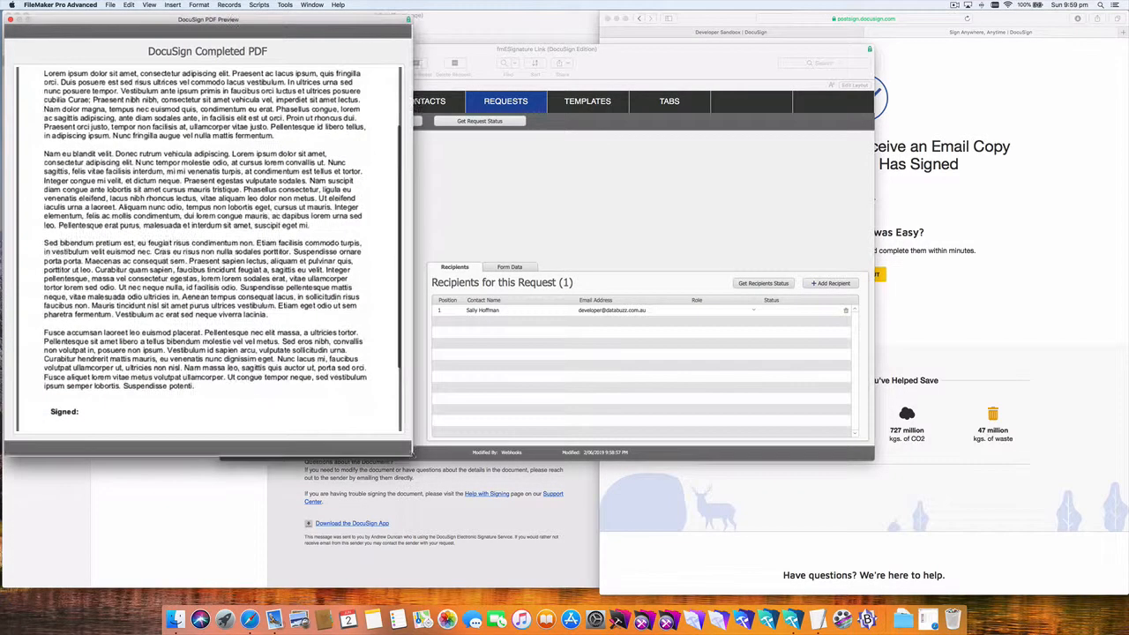
scroll(306, 371, down, 3)
scroll(306, 370, down, 2)
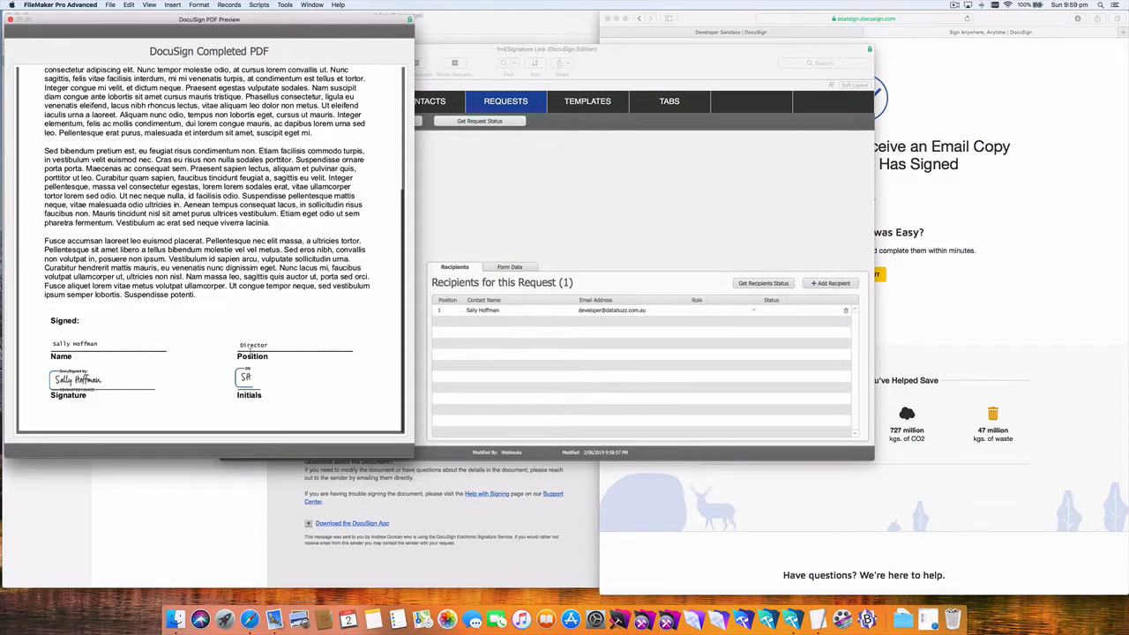
key(super+w)
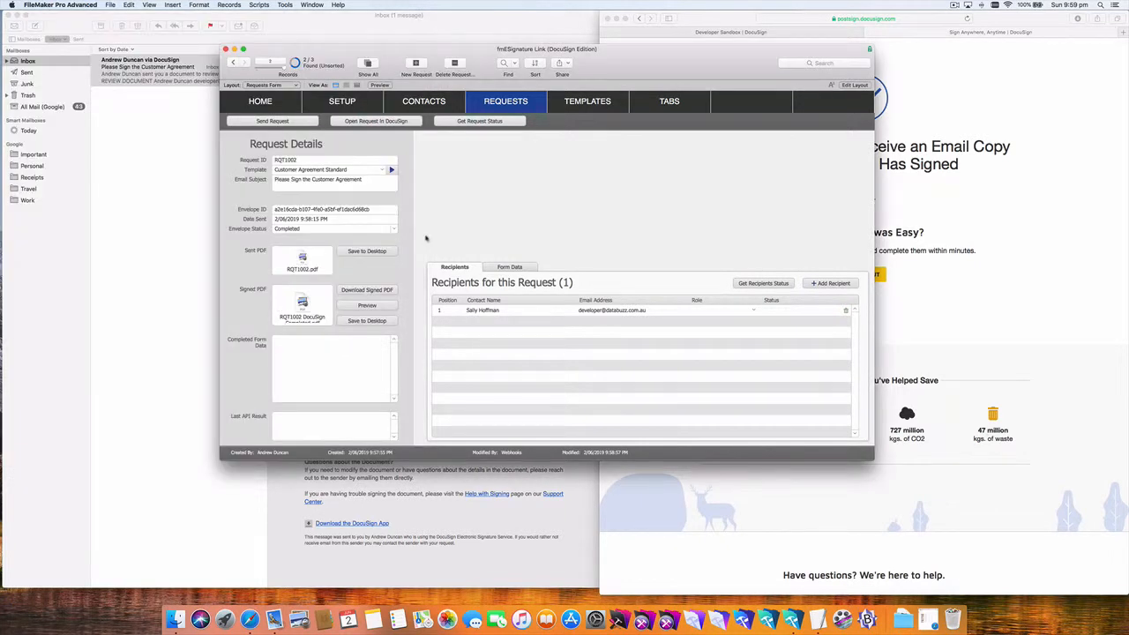